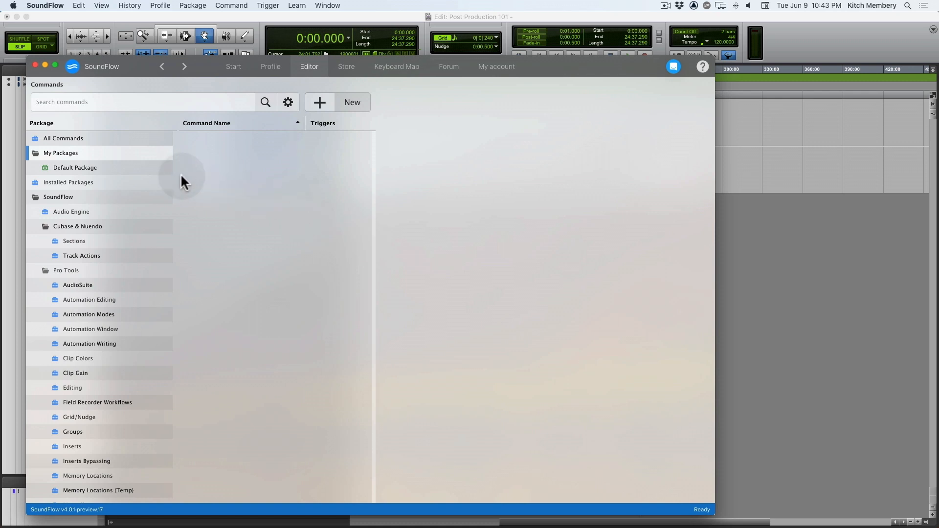
- Create a new macro named "Open Playback Engine" in the Default Package
left_click(157, 169)
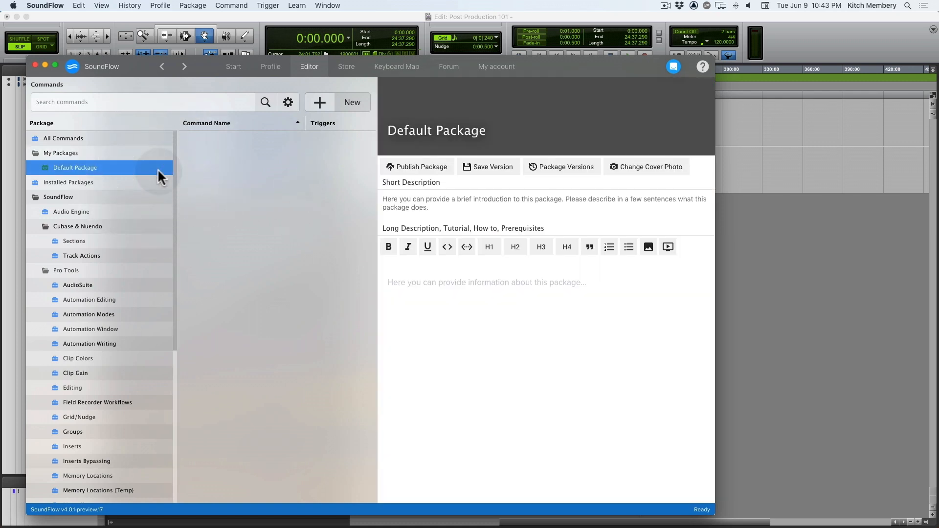
left_click(317, 113)
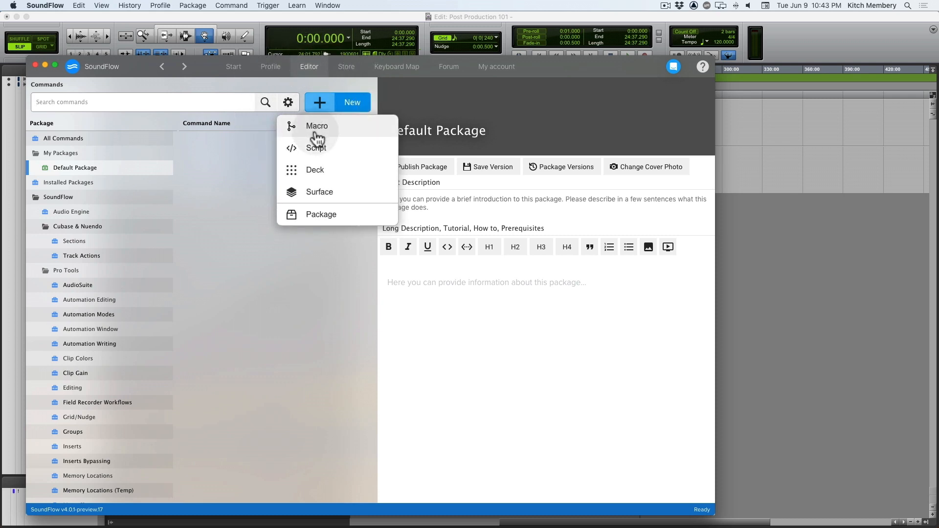
left_click(316, 132)
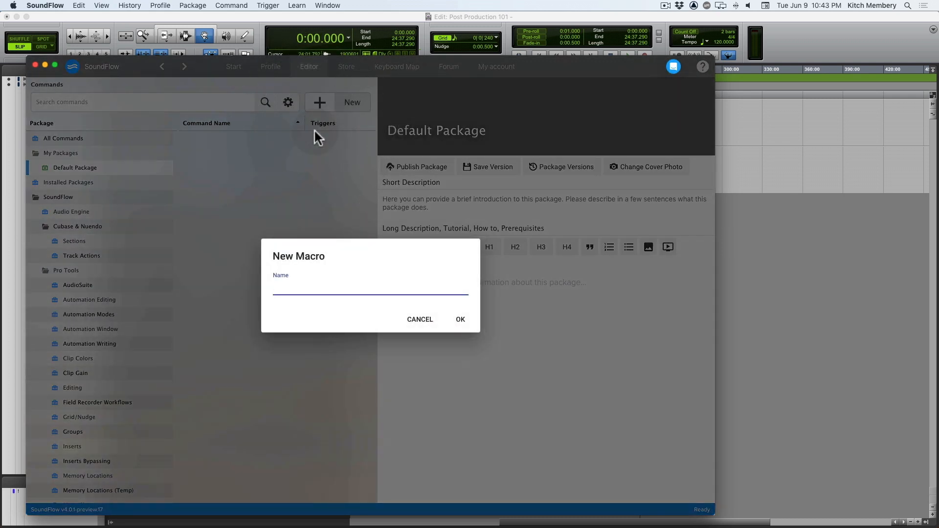
type("Open Playback Engine")
key("Return")
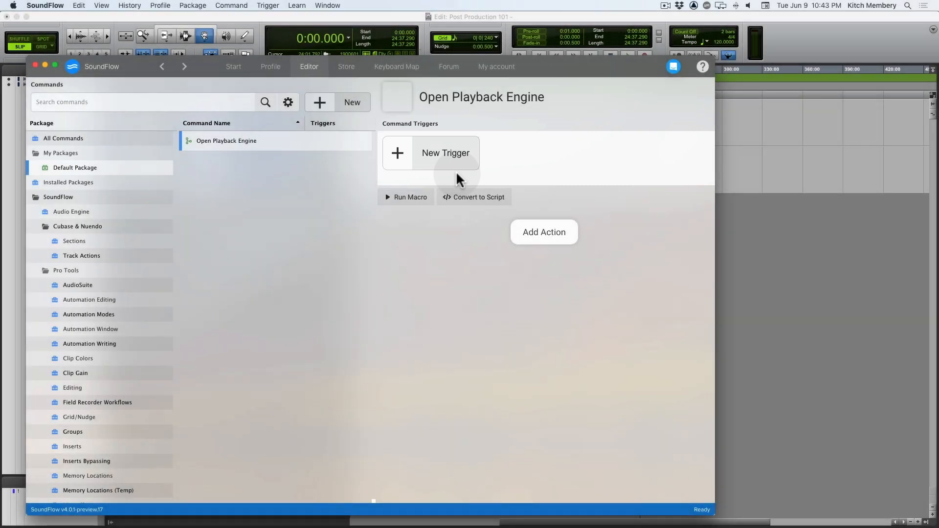
left_click(404, 168)
left_click(402, 187)
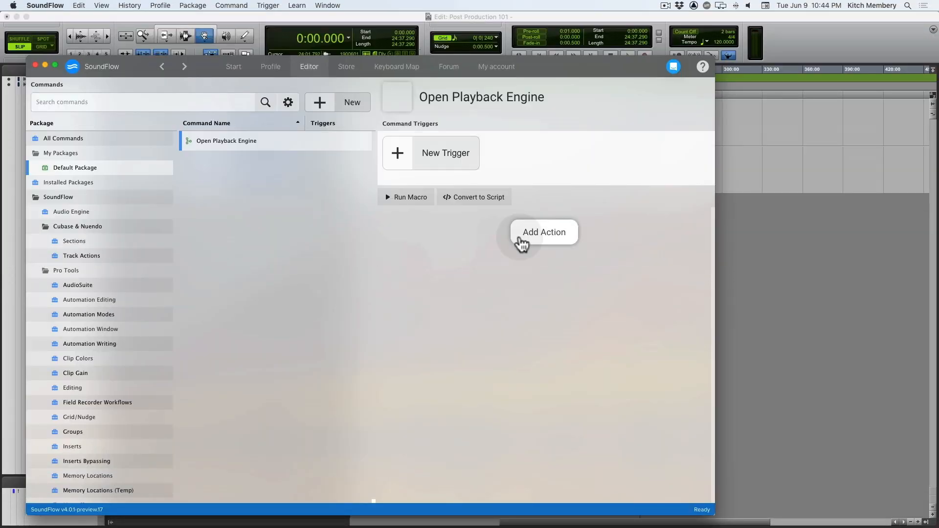
- Add a Click Menu Item action to the Open Playback Engine macro, searching the actions for "menu click"
left_click(521, 243)
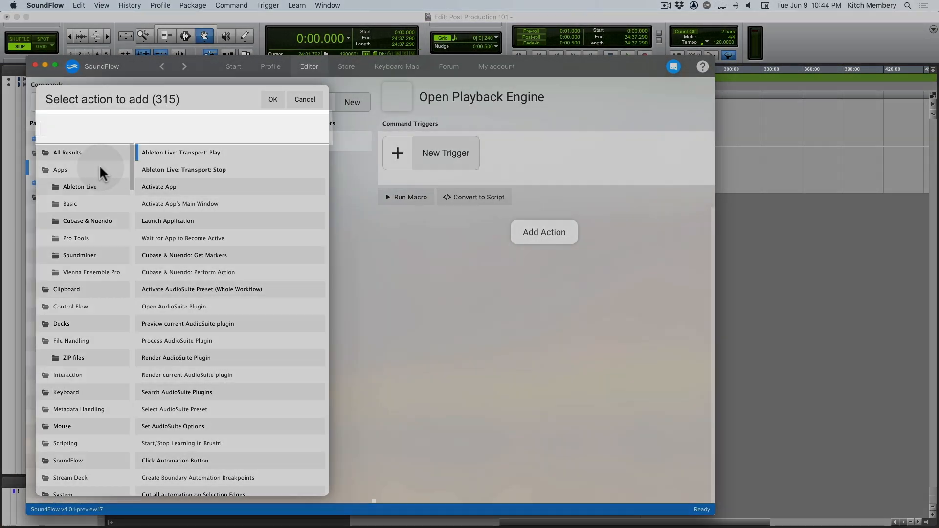
scroll(99, 164, "down", 5)
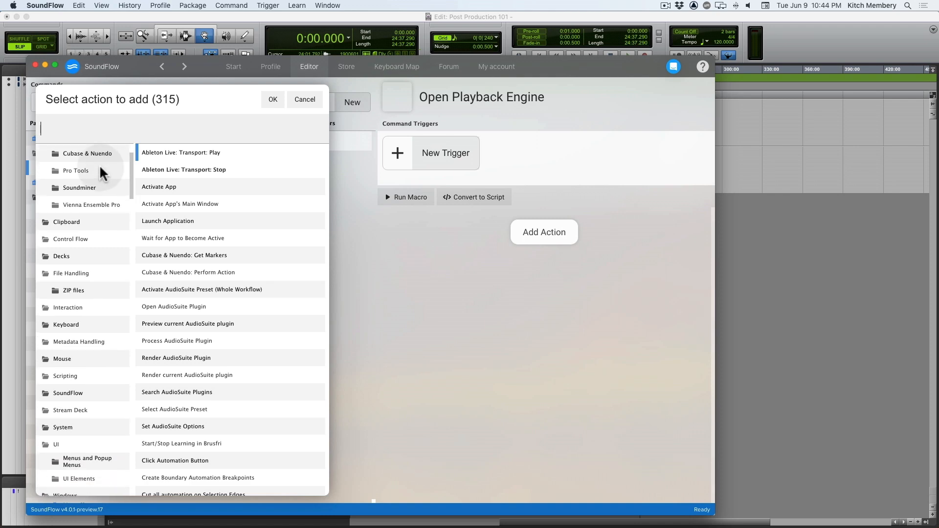
scroll(99, 165, "down", 1)
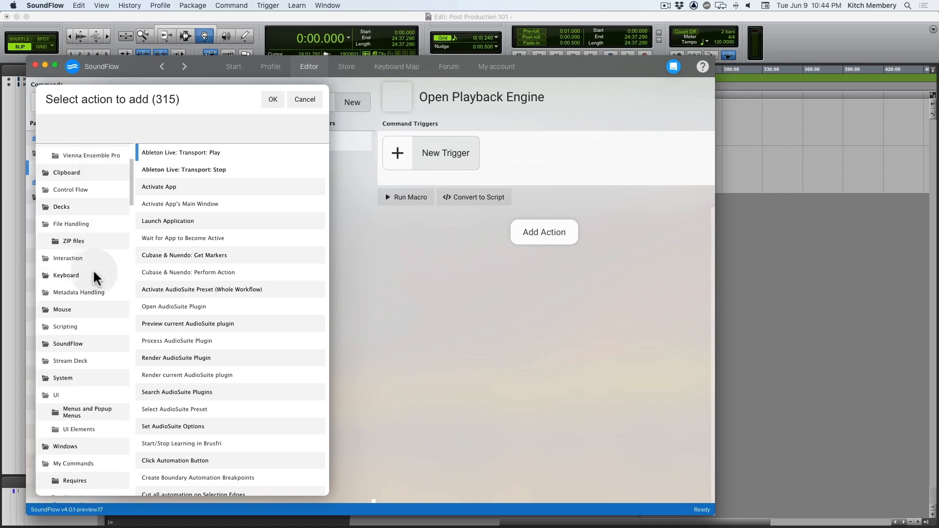
left_click(91, 396)
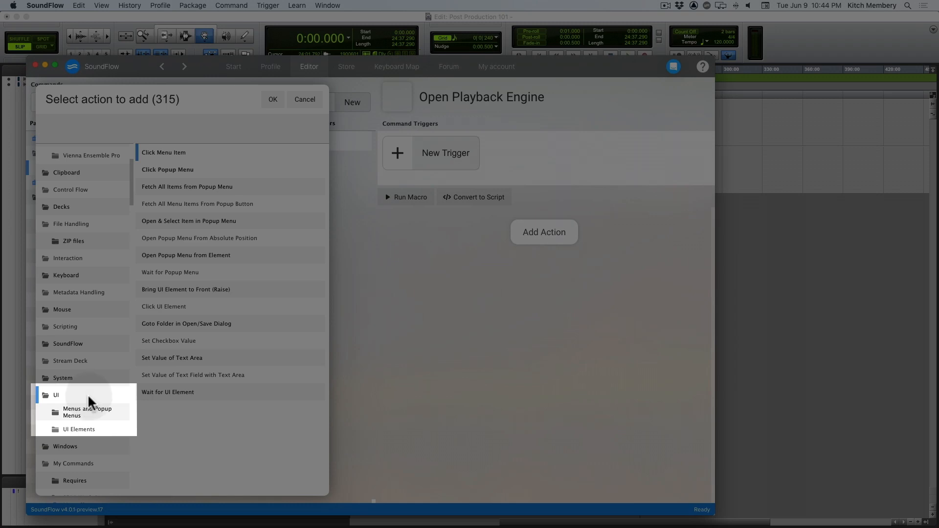
left_click(88, 413)
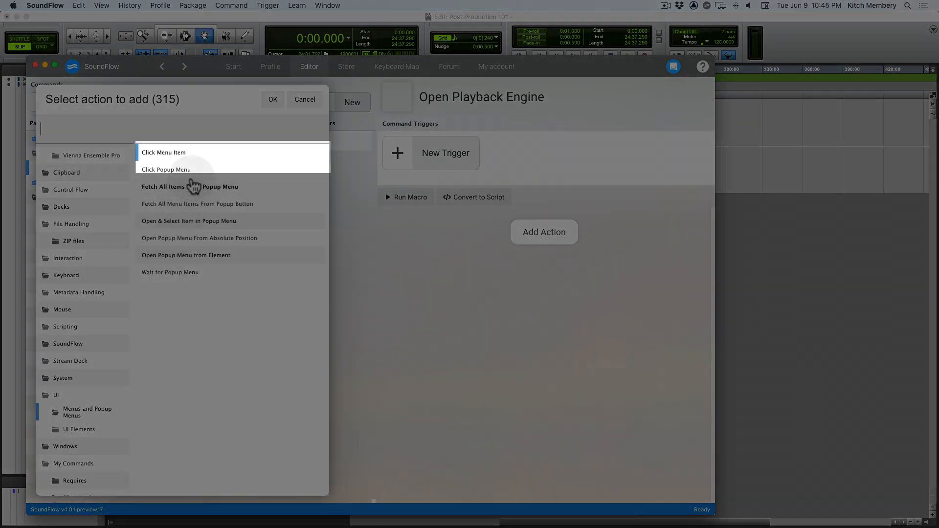
scroll(112, 146, "up", 3)
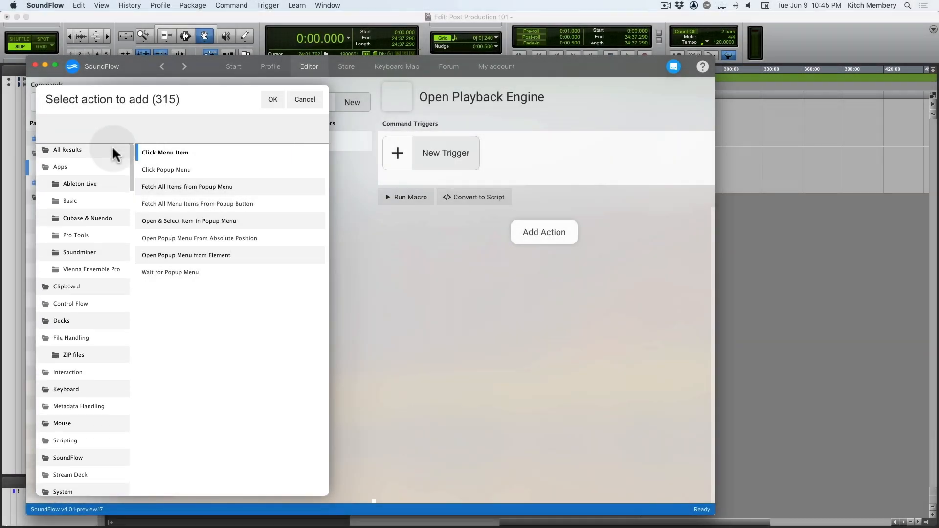
left_click(69, 153)
type("menu click")
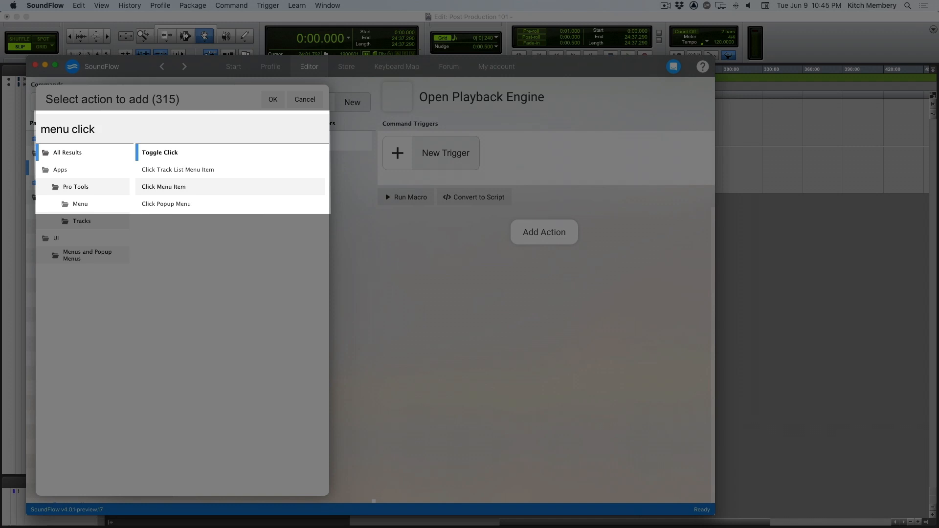
key("Down")
key("Down")
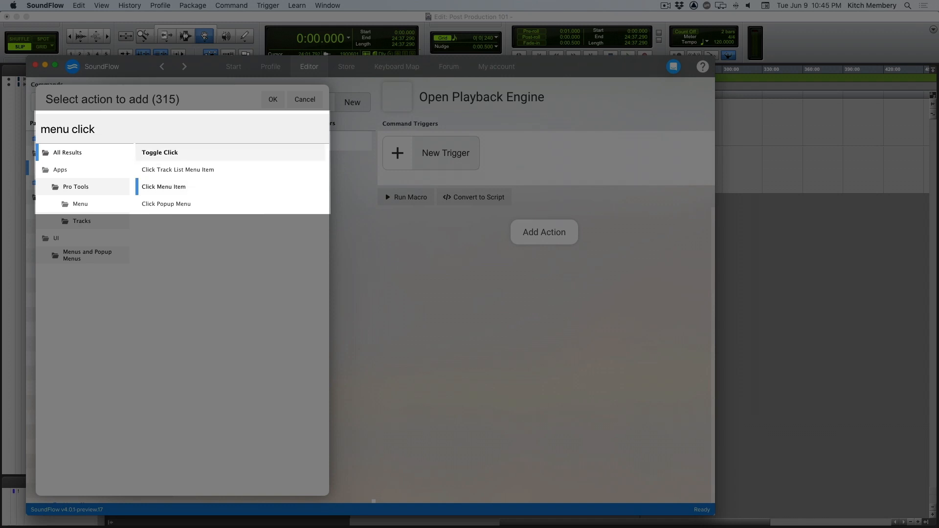
key("Return")
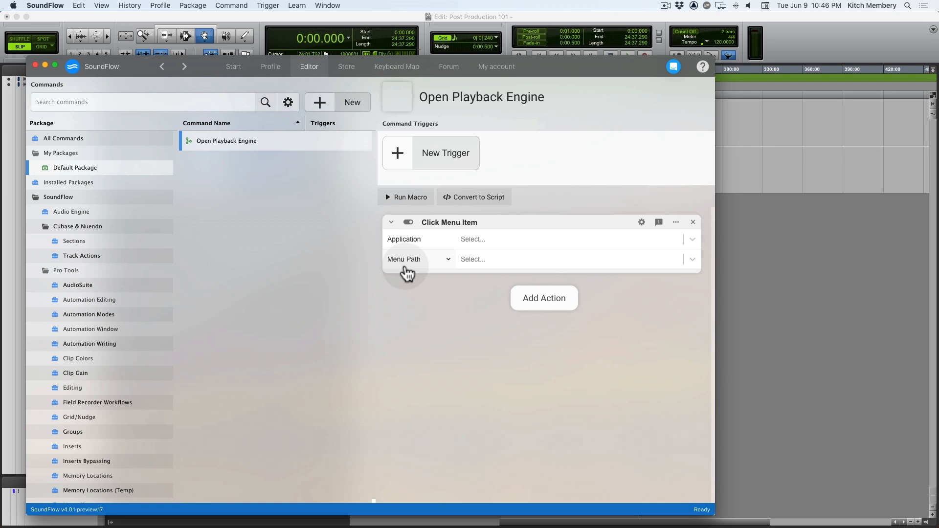
- Set the Click Menu Item action's application to Pro Tools
left_click(476, 238)
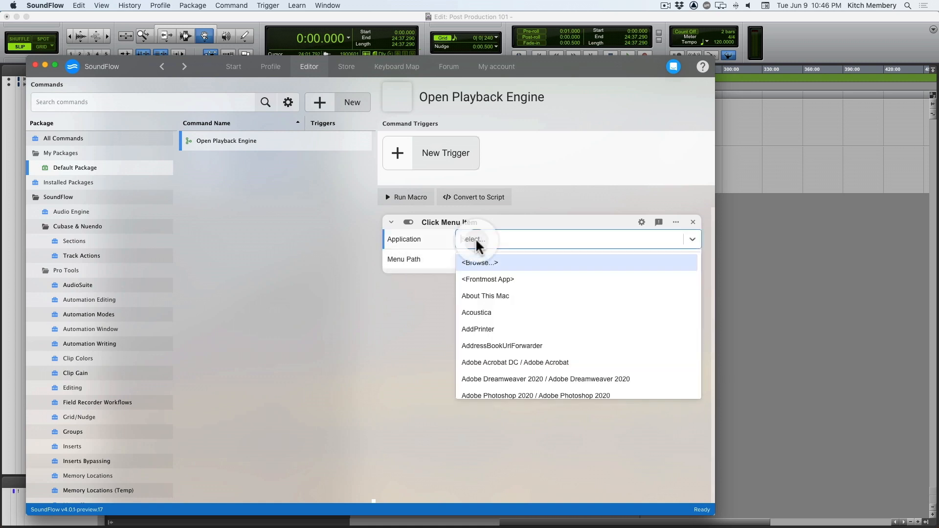
type("Pro Tools")
key("Return")
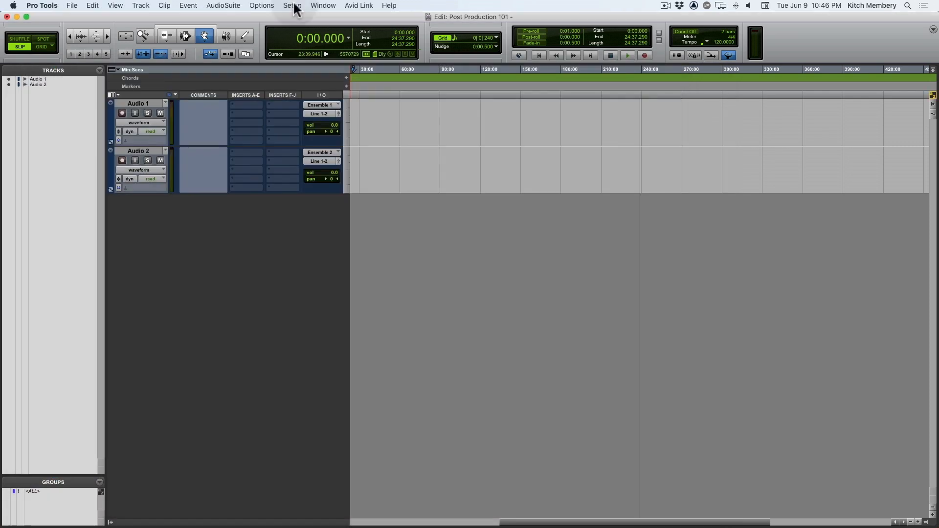
- Look up the Playback Engine command in Pro Tools, and set the SoundFlow action's menu path to "Setup", "Playback Engine..."
left_click(292, 5)
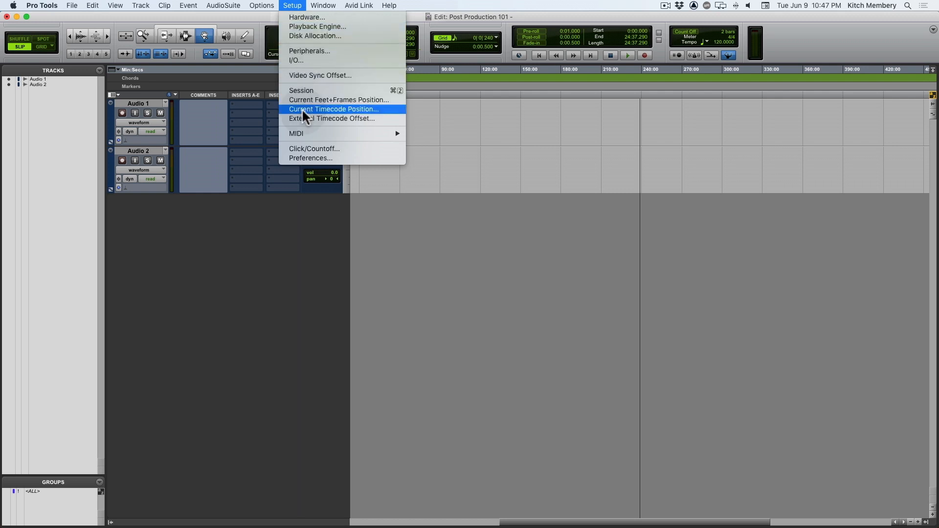
mouse_move(313, 134)
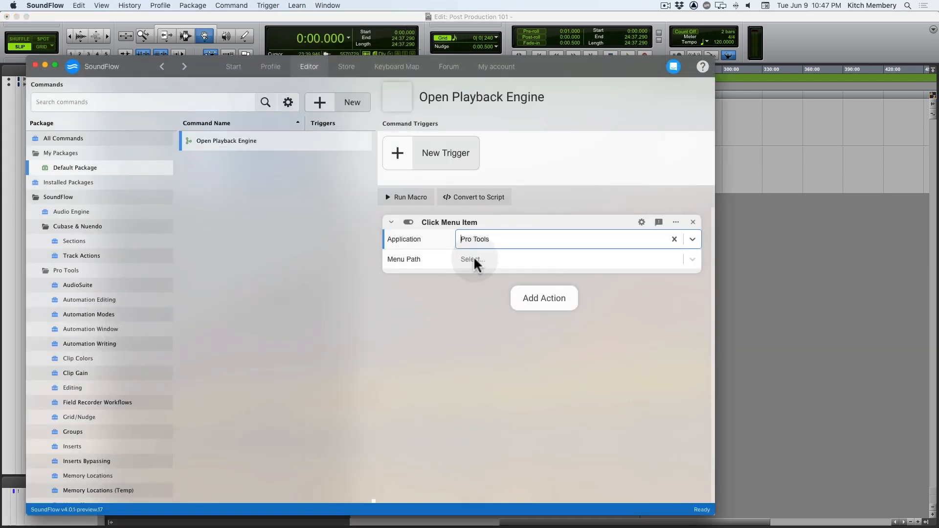
left_click(473, 259)
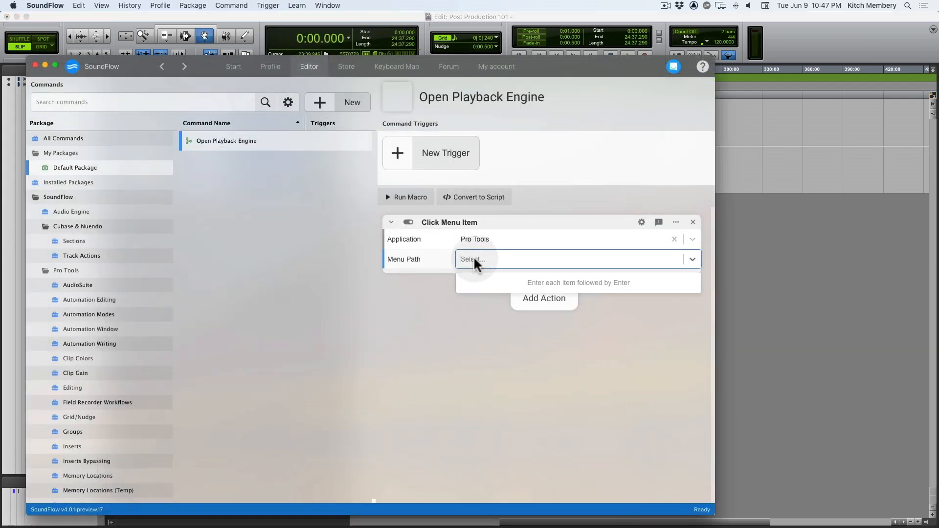
type("S")
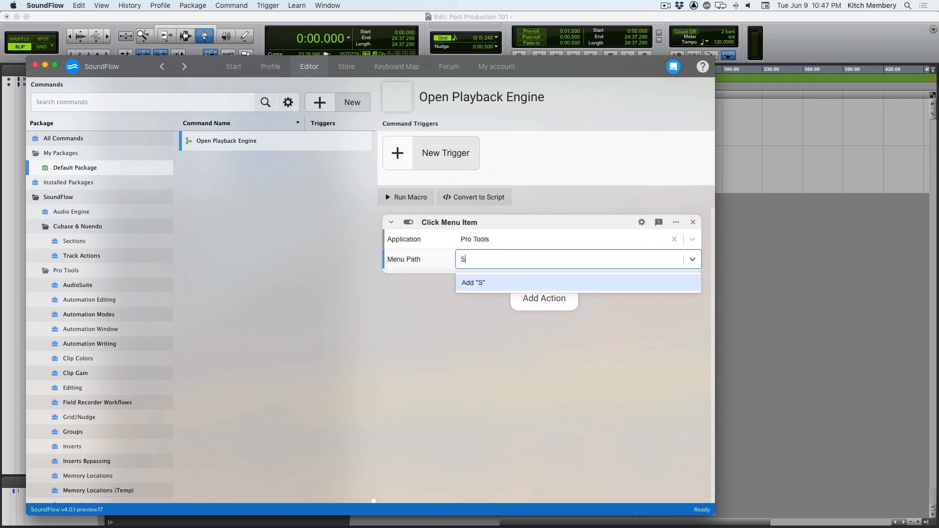
type("etup")
key("Return")
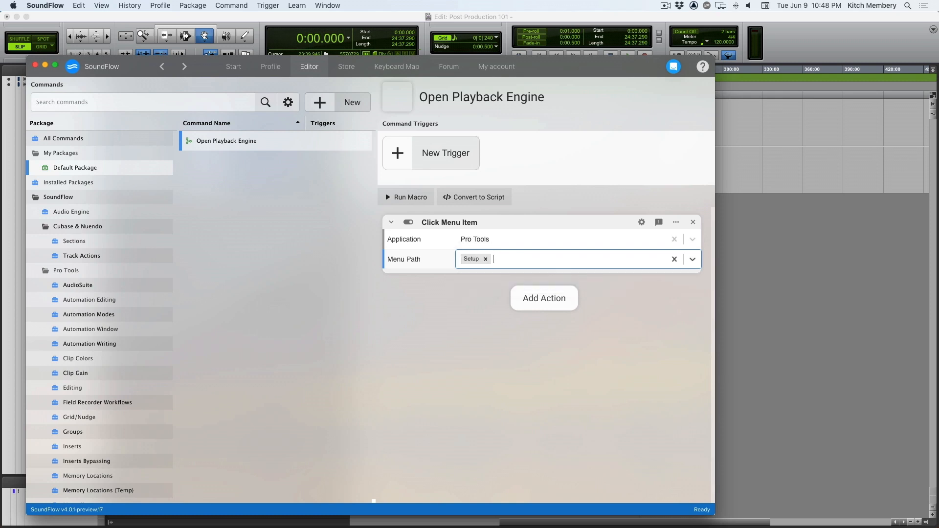
type("Playback ")
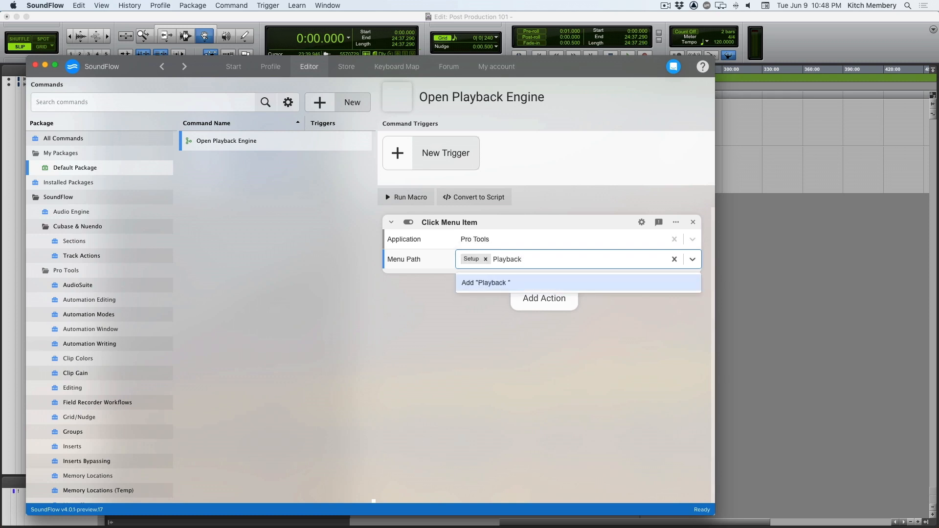
type("Engine...")
key("Return")
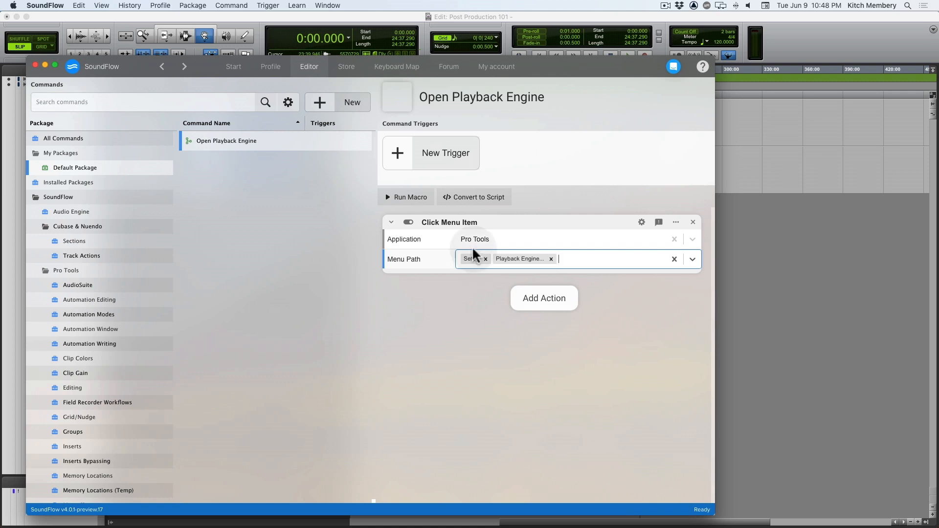
- Move the SoundFlow window down to expose the Pro Tools session, and run the Open Playback Engine macro as a test
left_click_drag(553, 69, 682, 269)
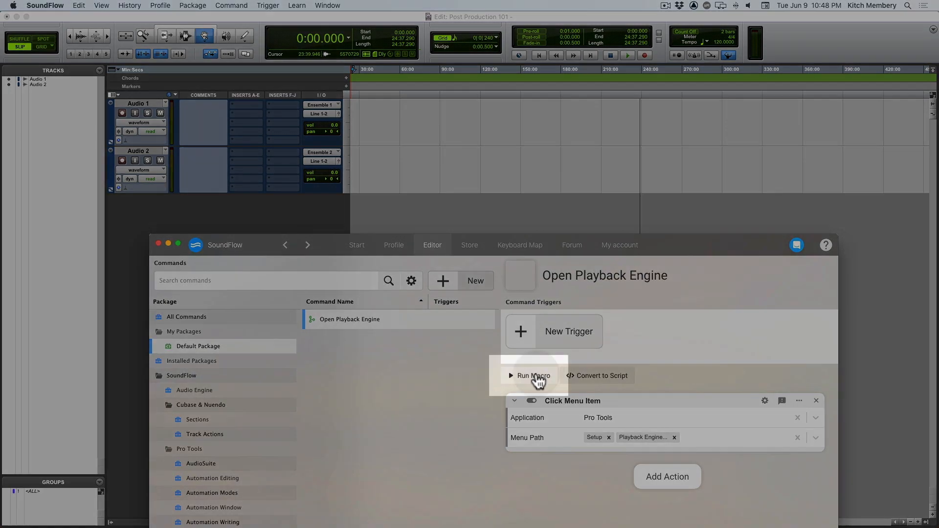
left_click(535, 377)
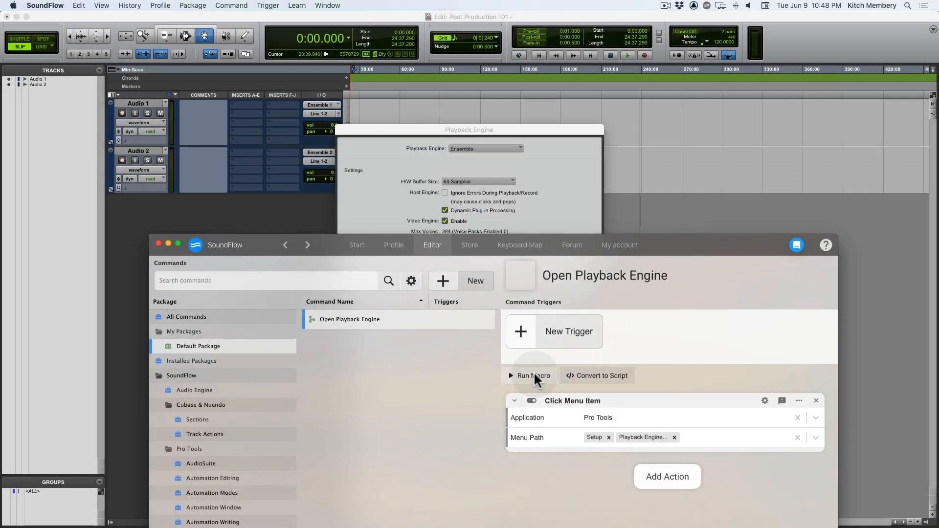
key("super+Tab")
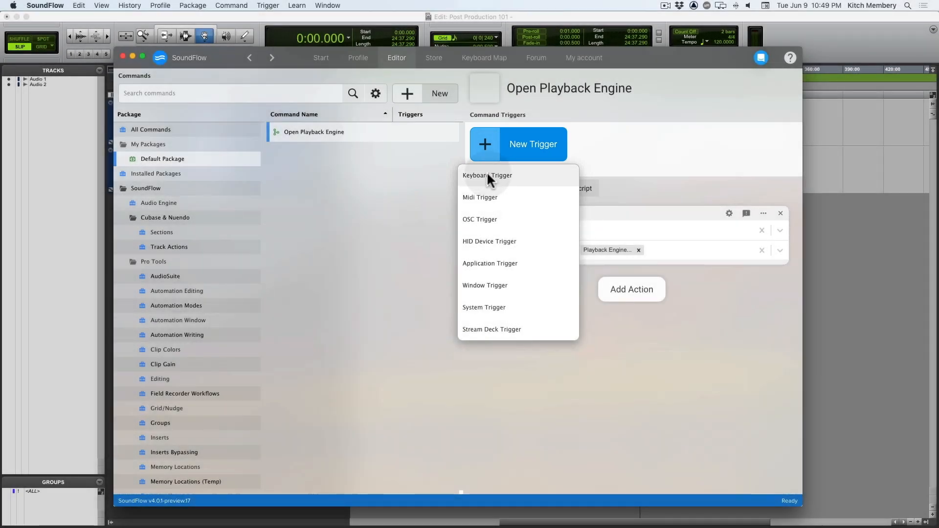
- Add a keyboard trigger to the macro with the combination Control+Command+Option+P, limited to when Pro Tools is focused
left_click(486, 175)
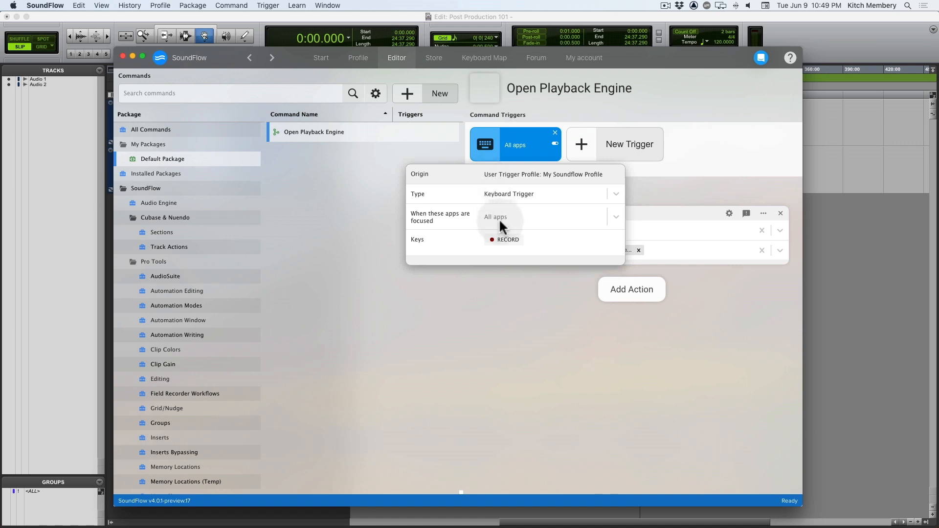
left_click(511, 243)
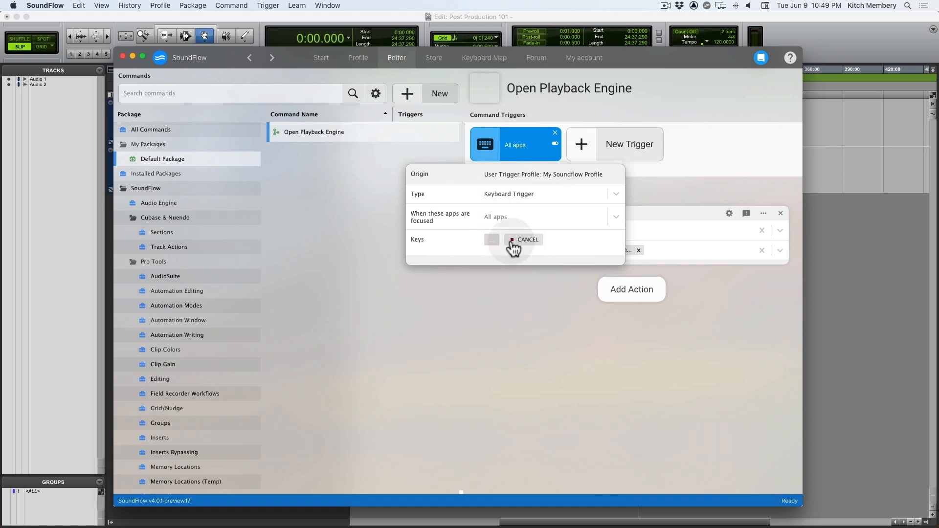
key("ctrl+alt+super+p")
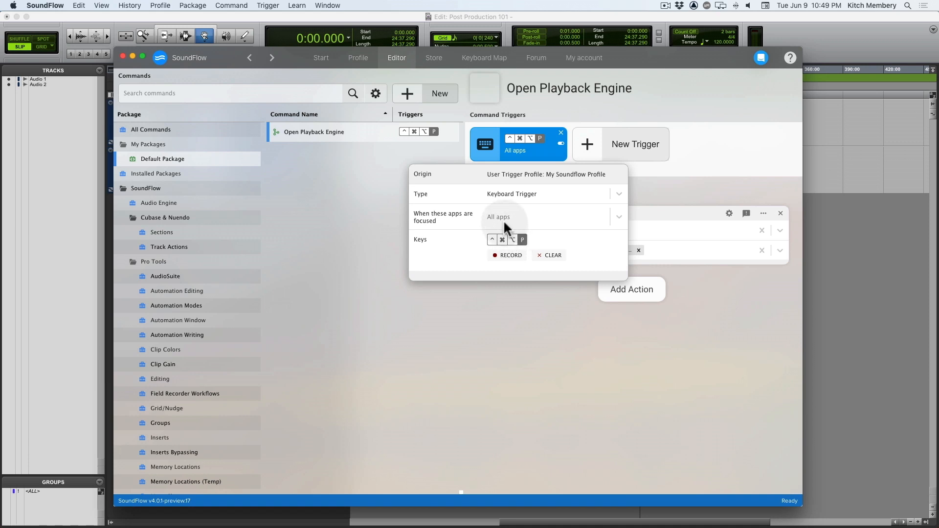
left_click(504, 219)
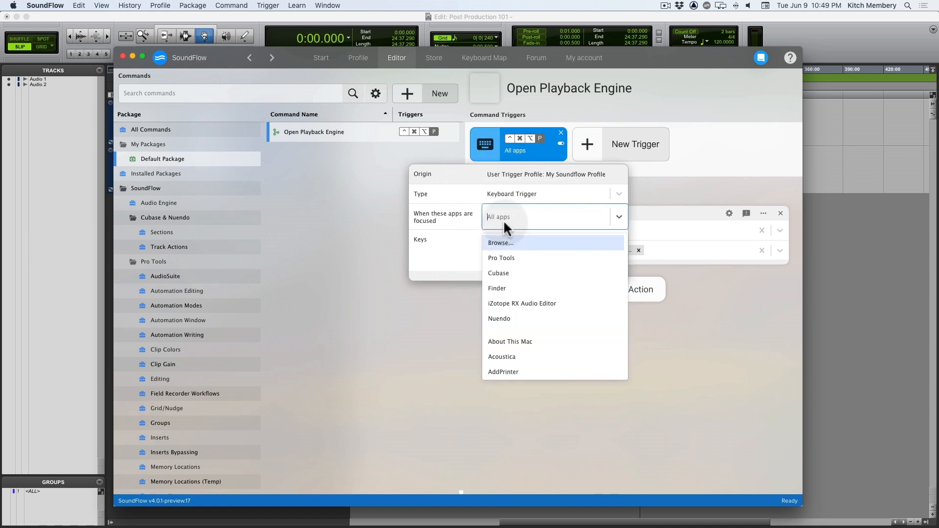
left_click(503, 256)
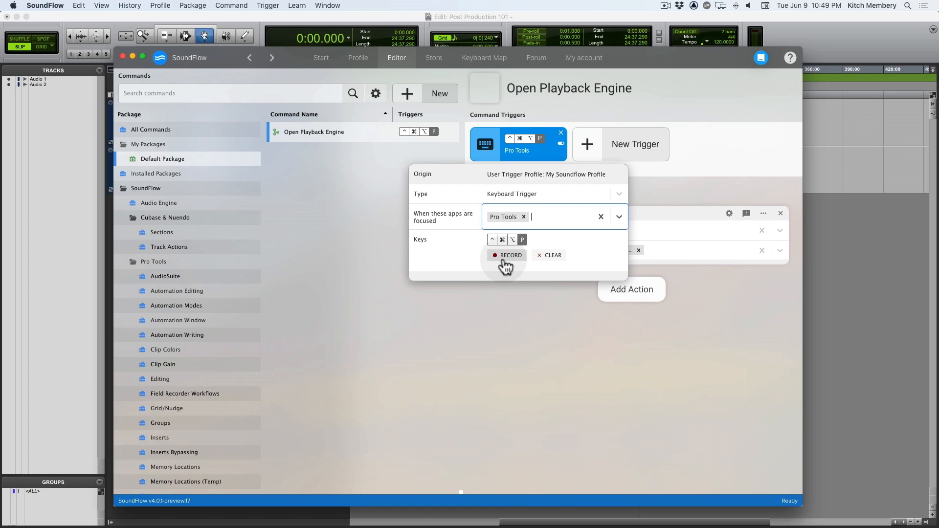
left_click(530, 292)
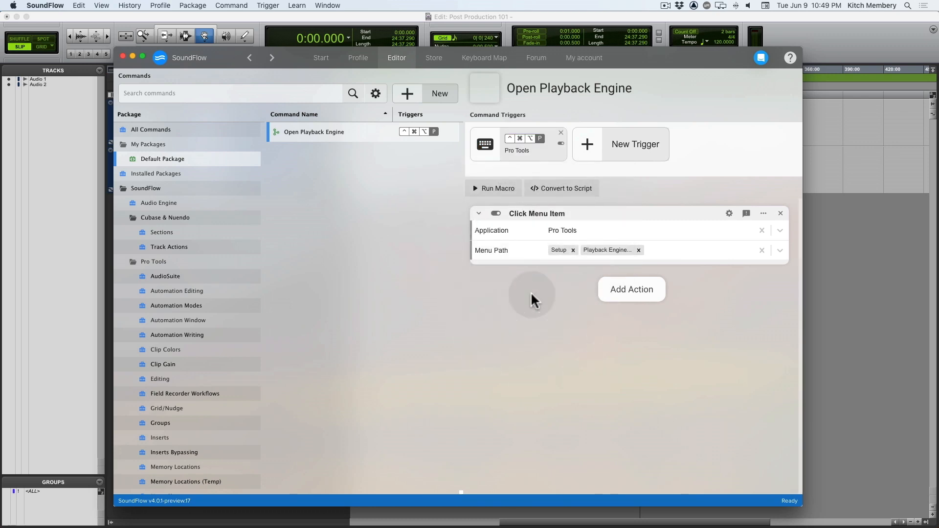
- Switch to Pro Tools, test the macro's keyboard trigger, and close the Playback Engine dialog
key("super+Tab")
key("ctrl+alt+super+p")
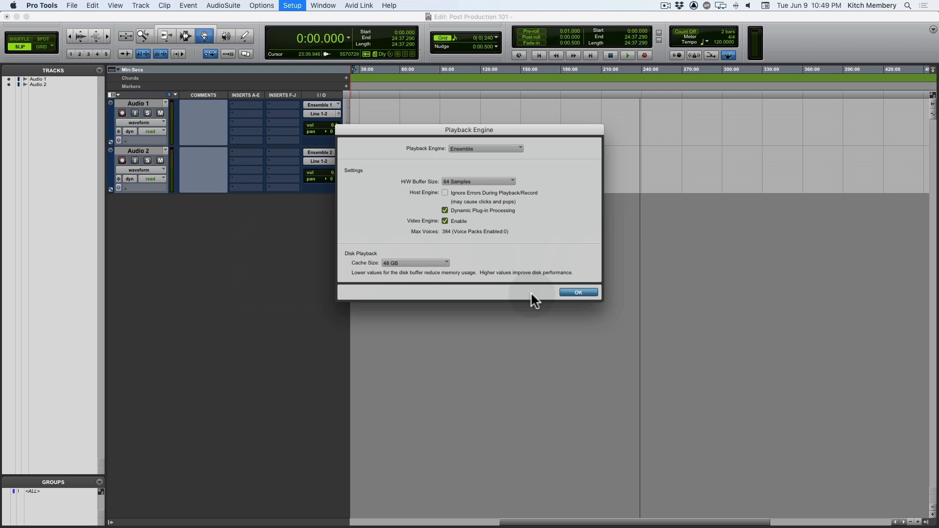
left_click(567, 292)
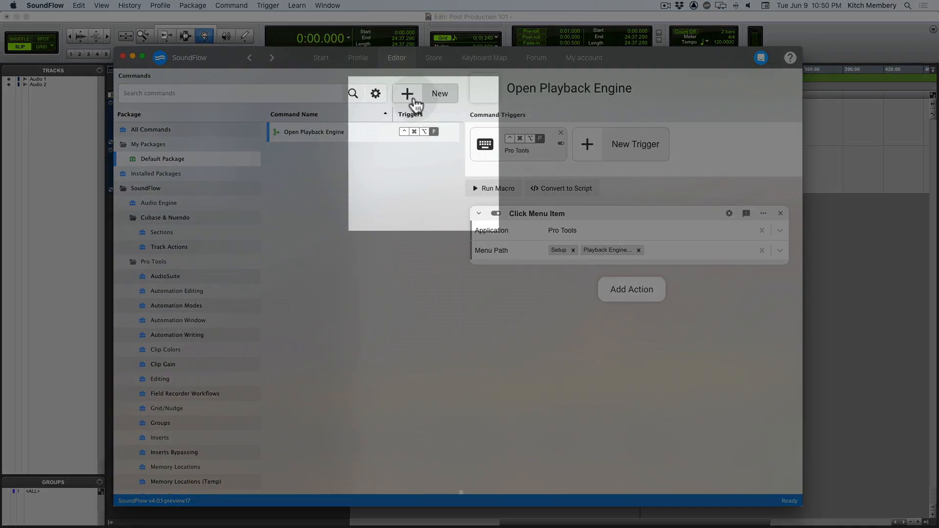
left_click(415, 104)
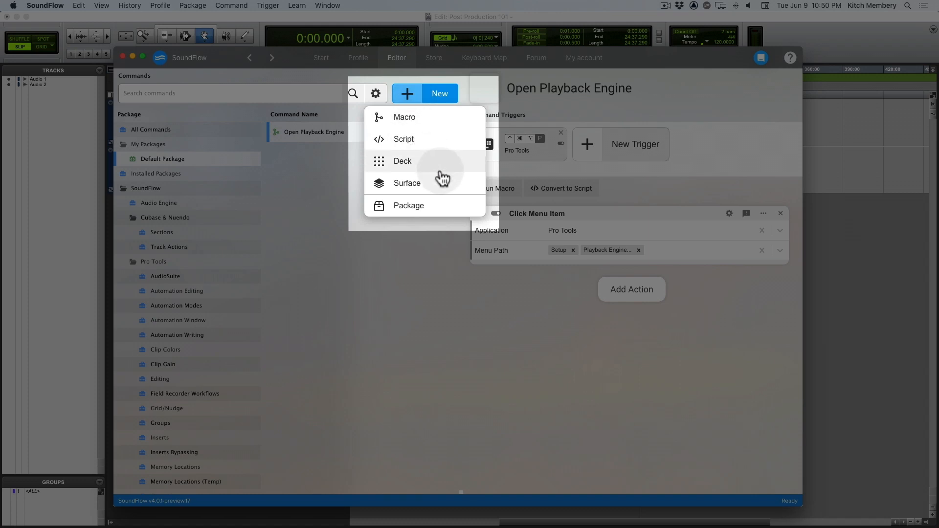
left_click(499, 272)
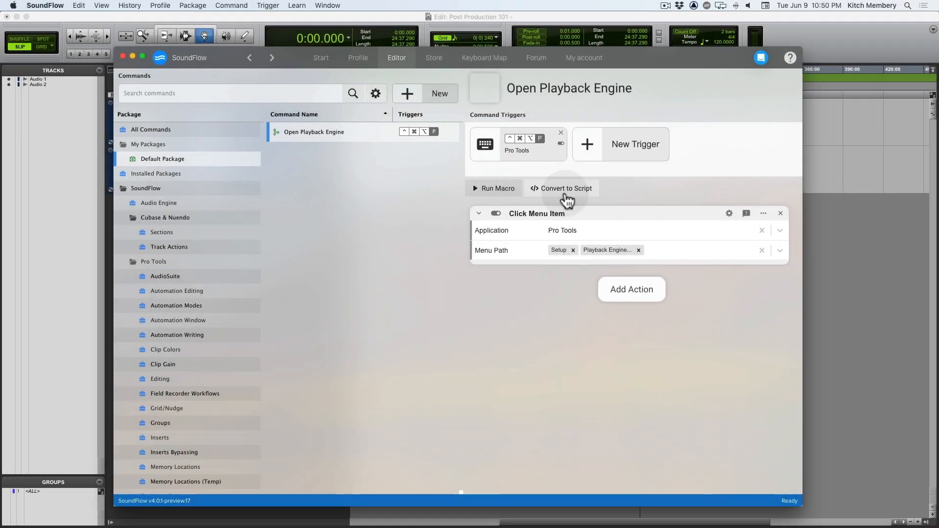
- Convert the Open Playback Engine macro to a script
left_click(565, 189)
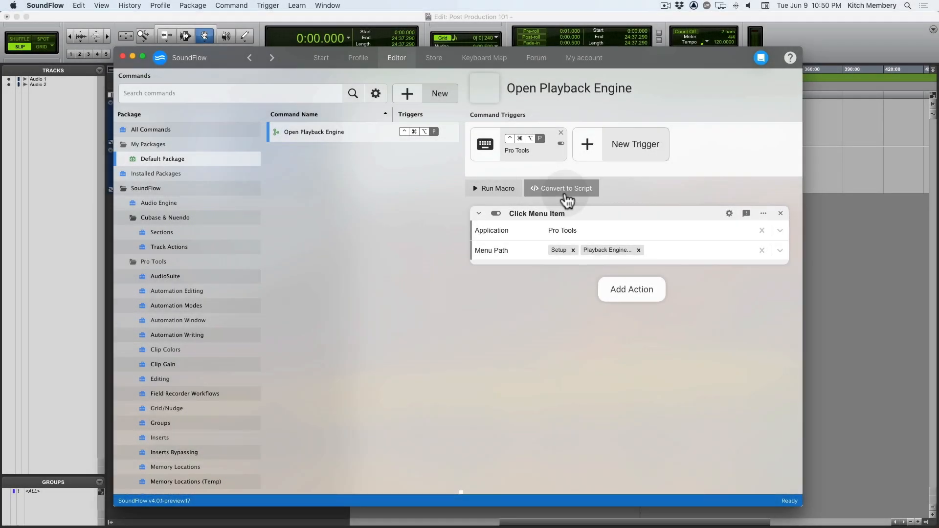